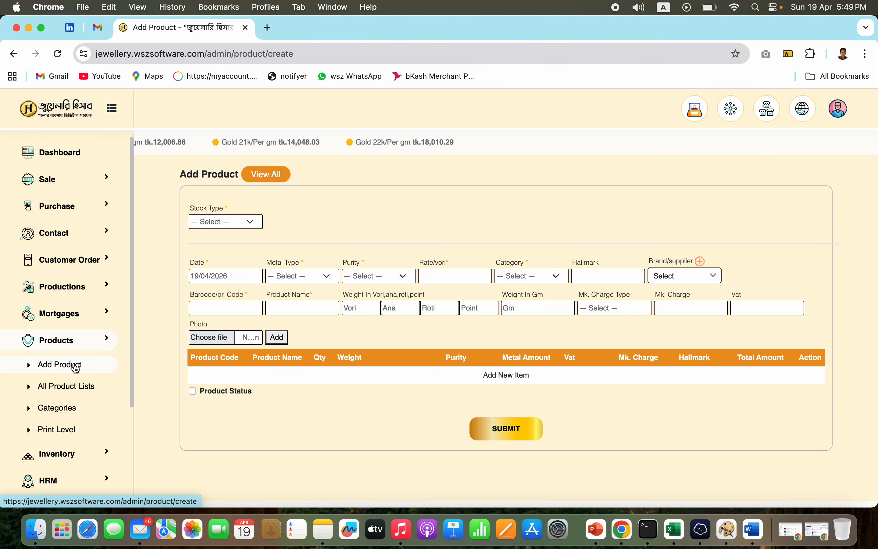
Set the new product's stock type to Fine Stock.
left_click(254, 222)
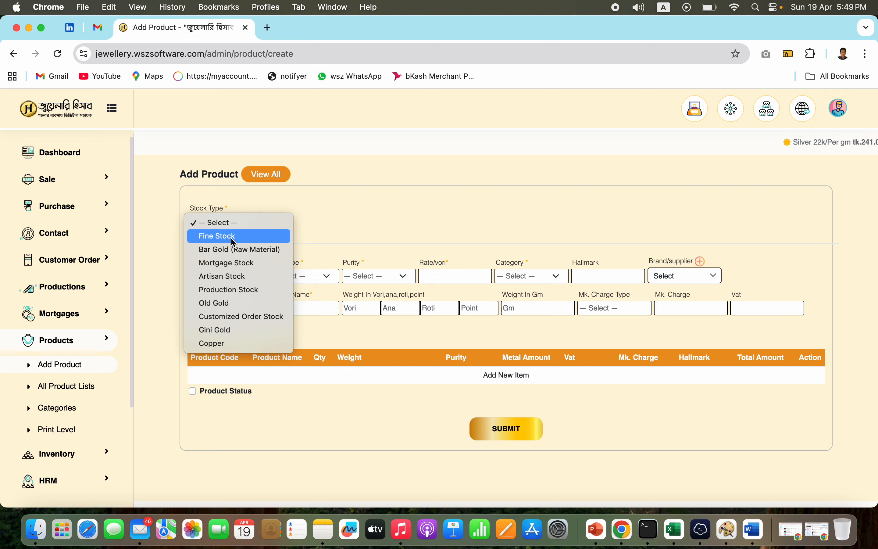
left_click(234, 237)
left_click(250, 223)
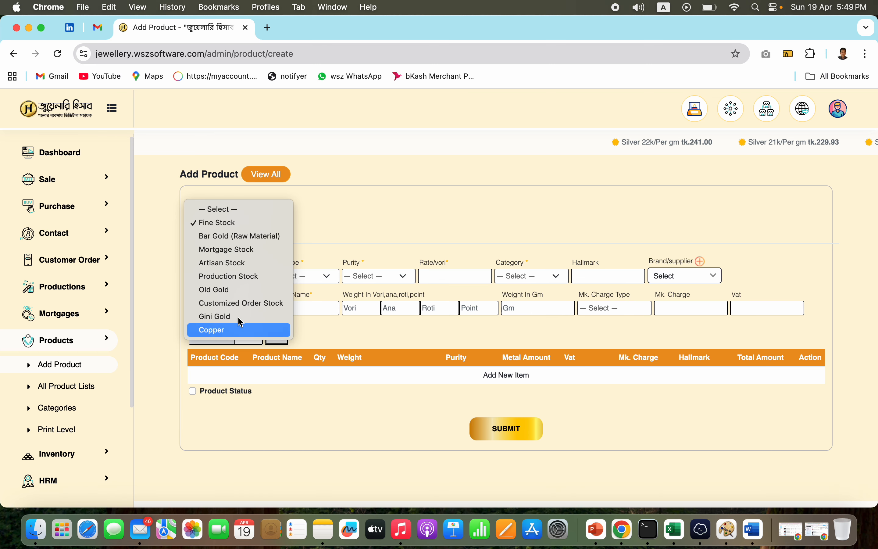
left_click(337, 240)
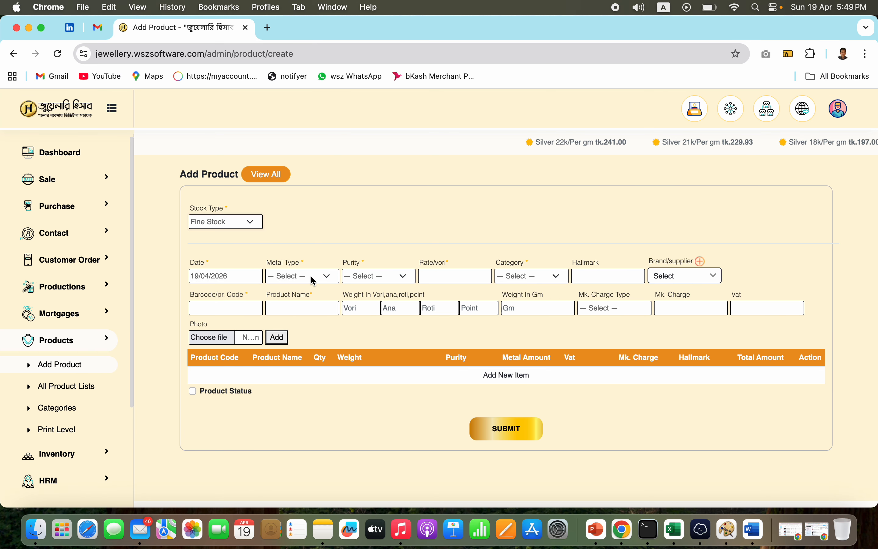
Set the product's metal type to Gold and its purity to 21k.
left_click(327, 278)
left_click(306, 291)
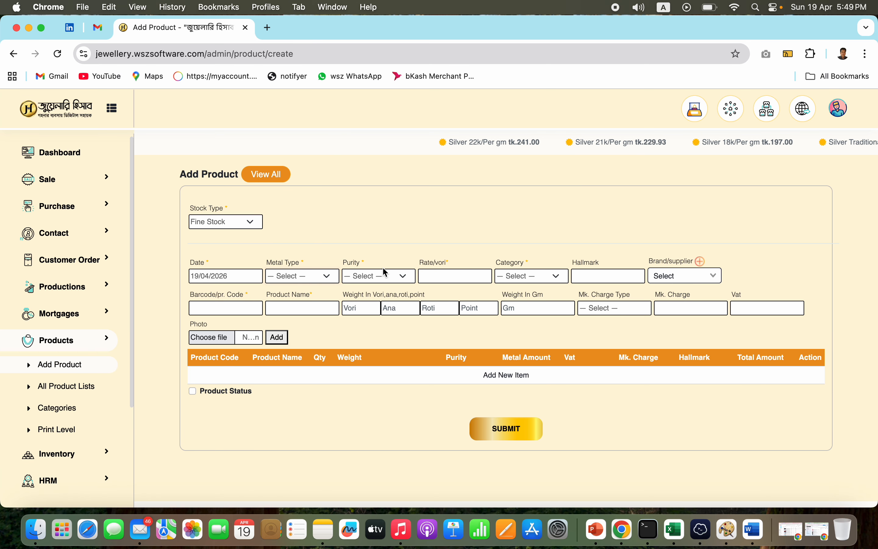
left_click(399, 276)
left_click(382, 311)
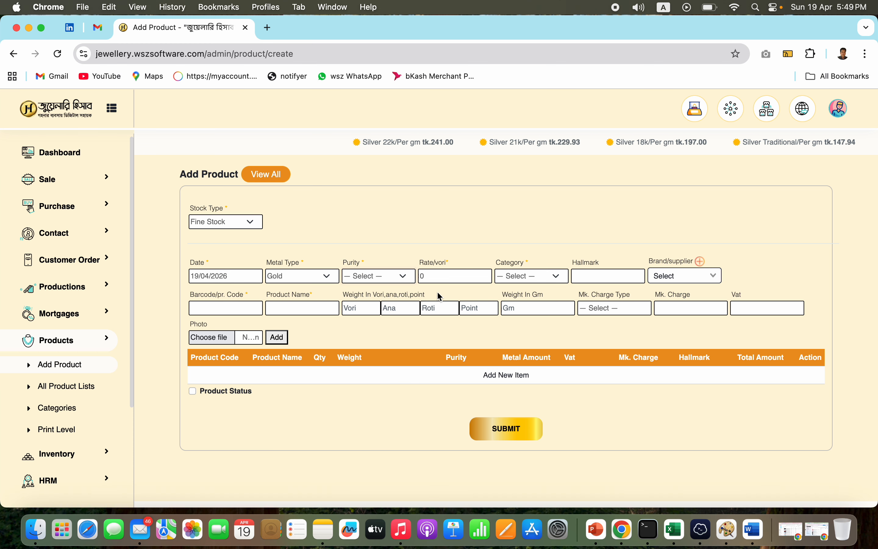
Set the rate per vori to 200000 and choose Necklace as the product category.
double_click(461, 278)
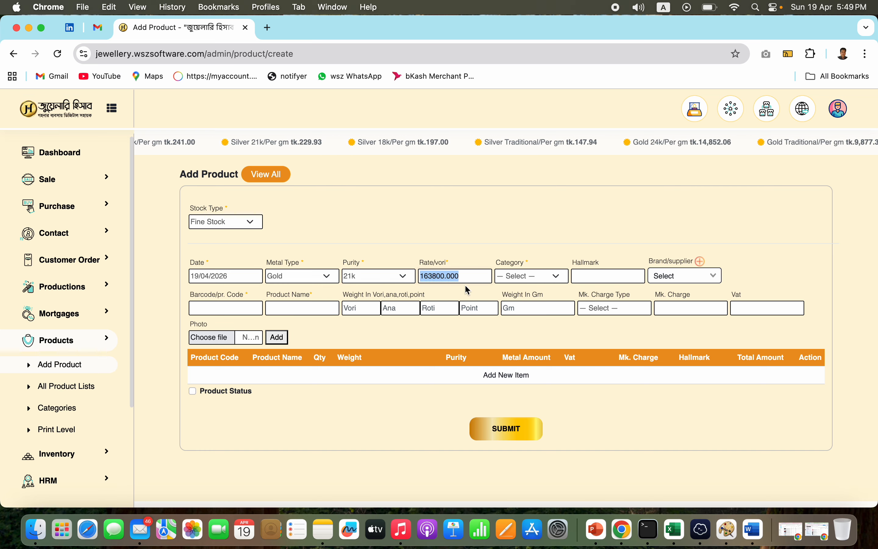
type("2")
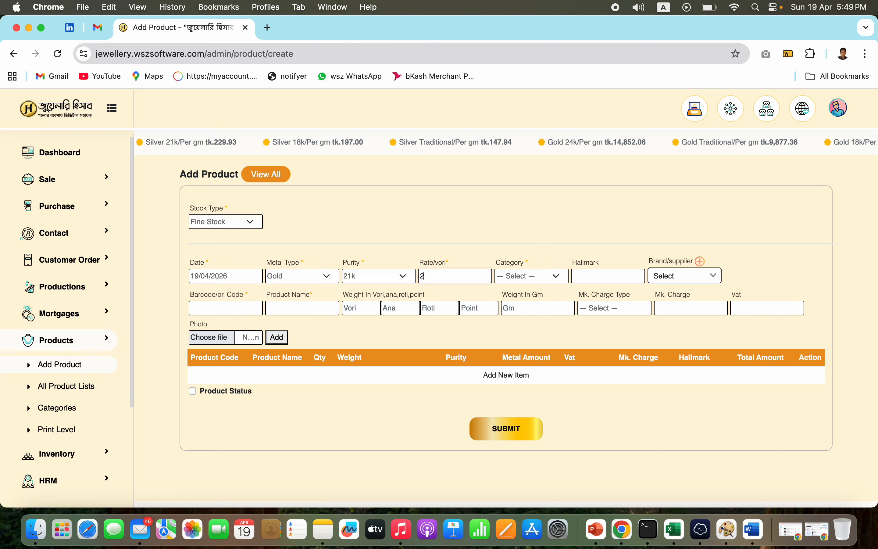
type("0000")
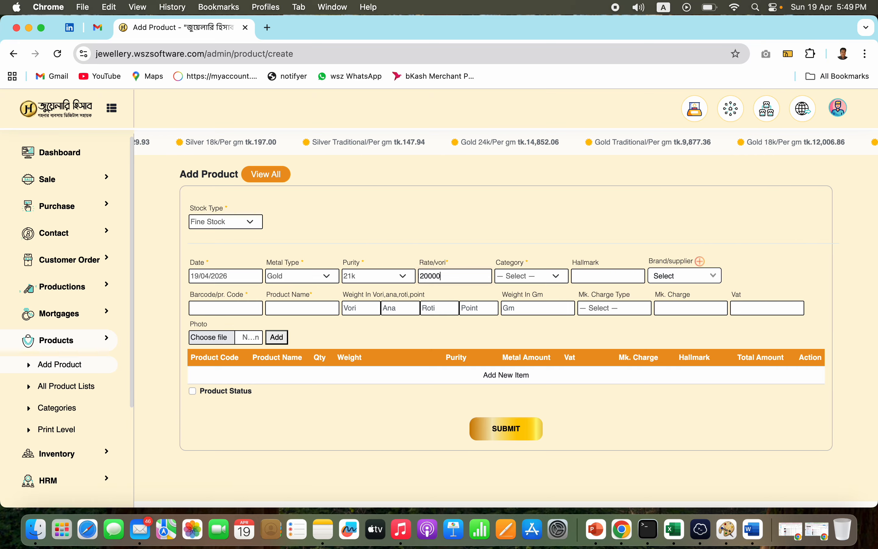
type("0")
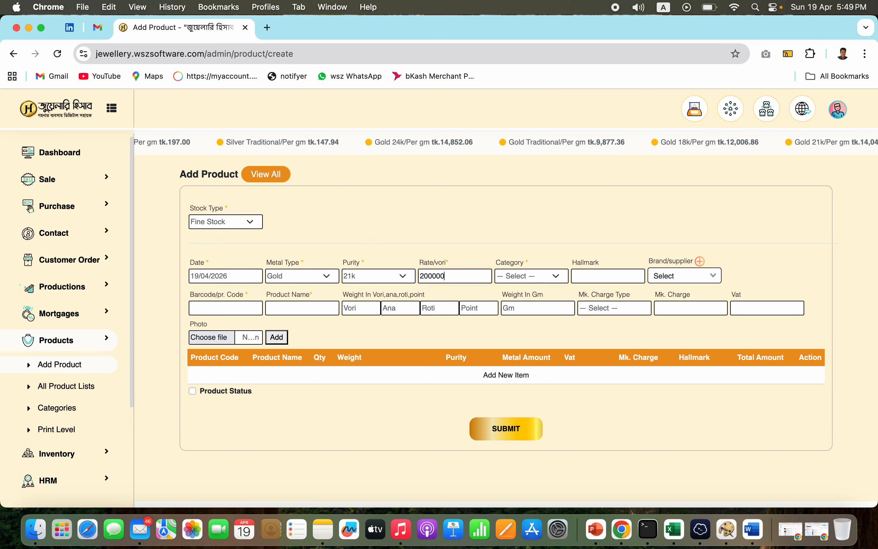
left_click(558, 278)
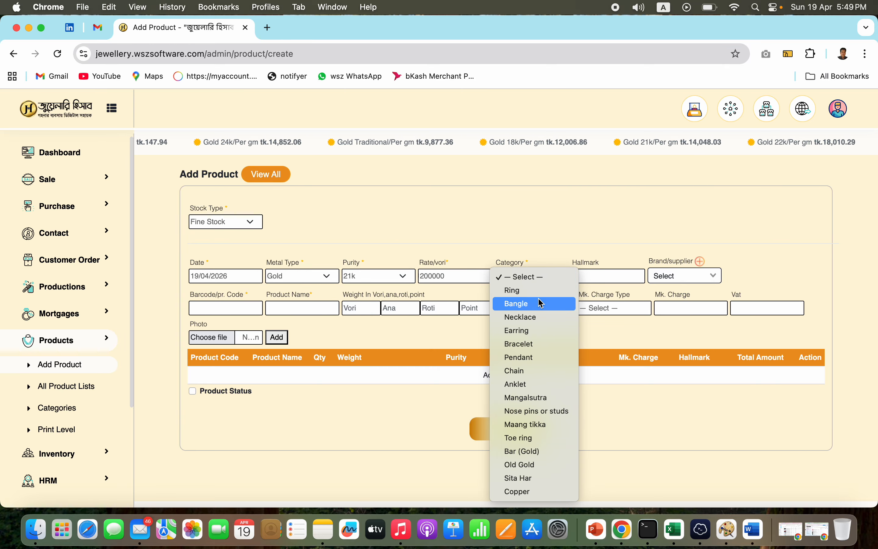
left_click(538, 317)
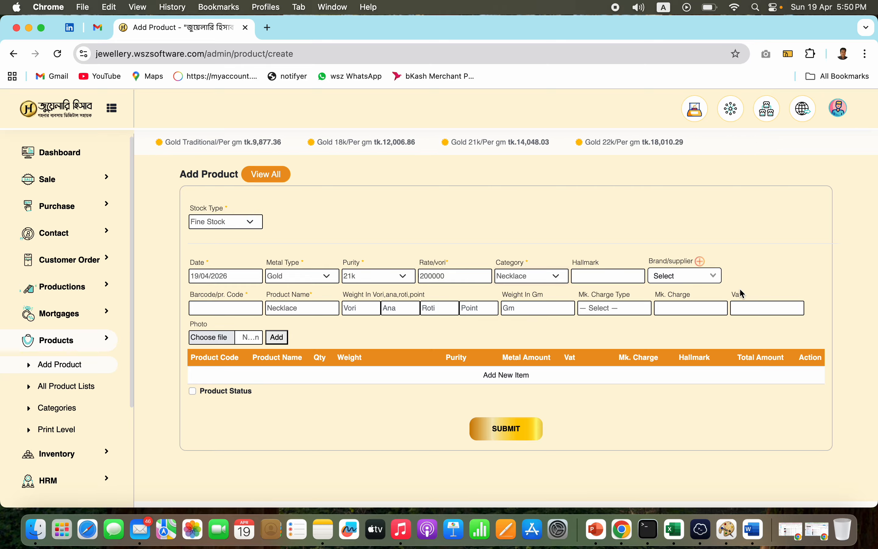
Look over the available brand/supplier choices and the form for adding a new supplier, without entering anything.
left_click(695, 276)
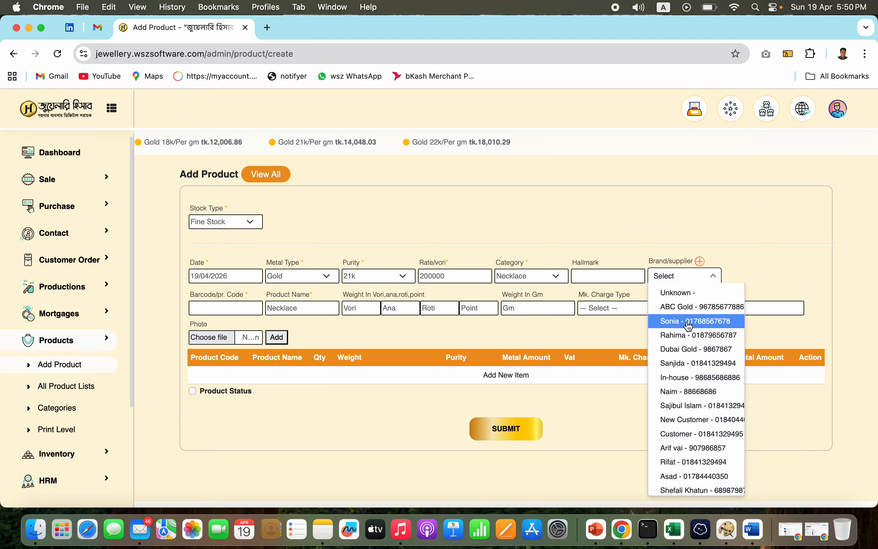
left_click(753, 265)
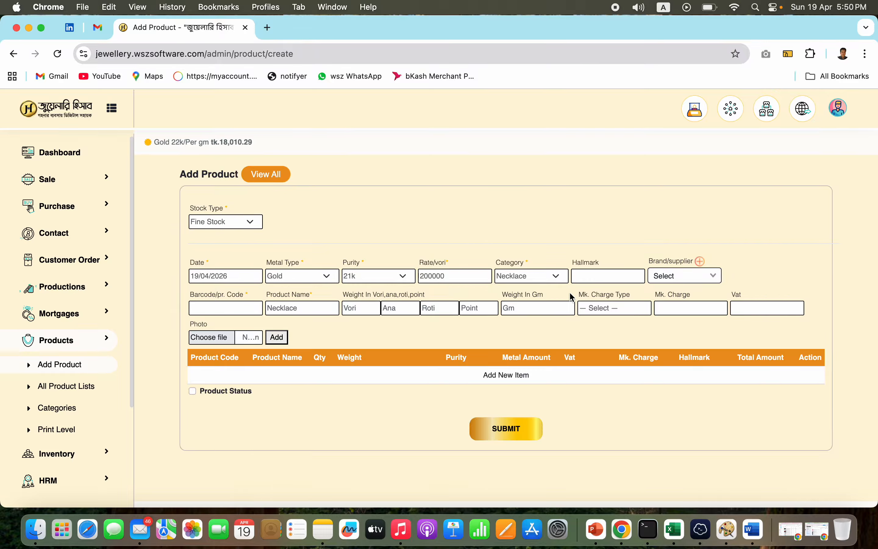
left_click(709, 276)
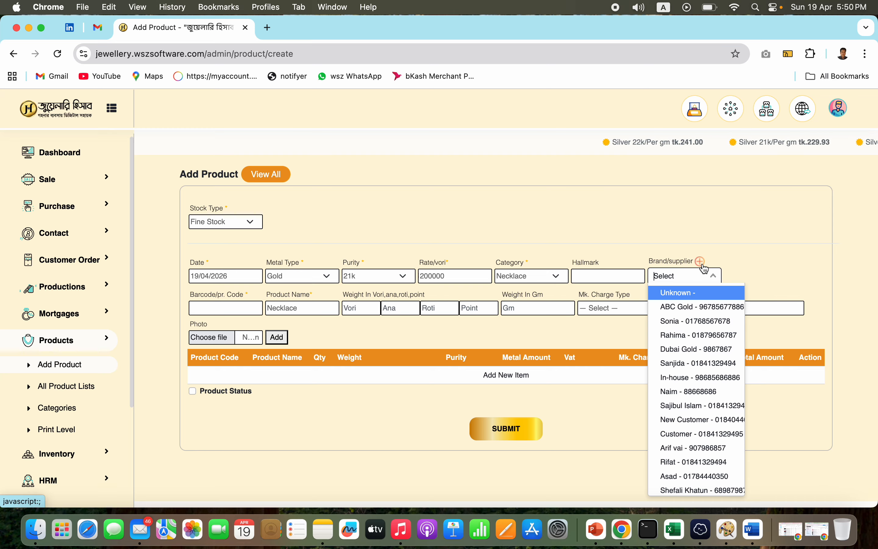
left_click(703, 264)
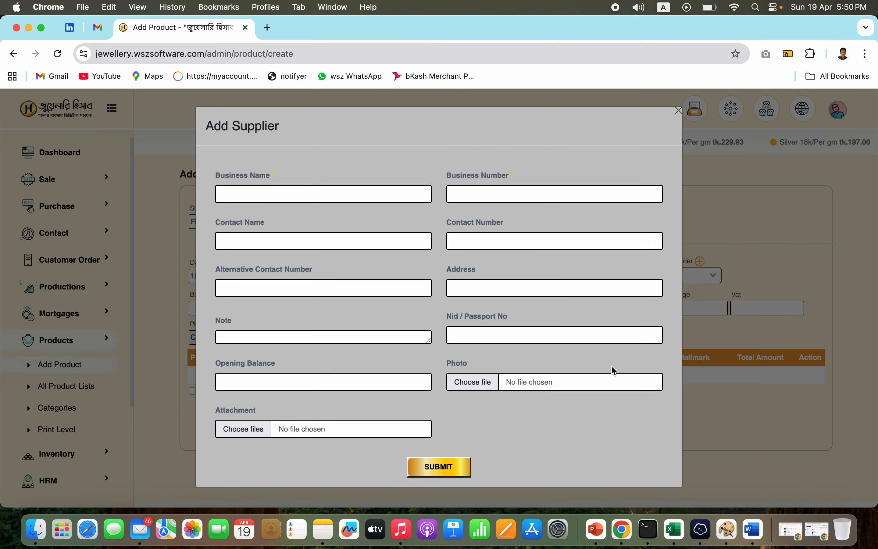
left_click(682, 112)
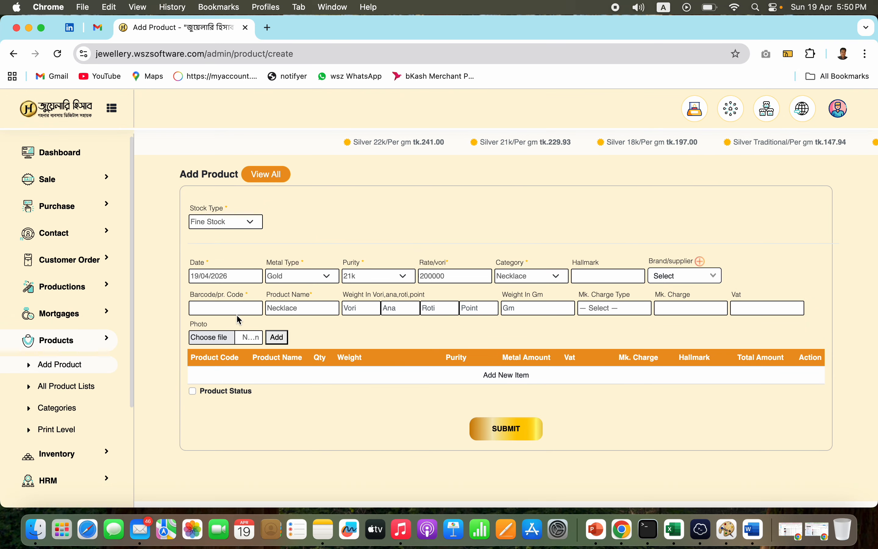
Enter NEC7687 as the product's barcode/product code.
left_click(248, 309)
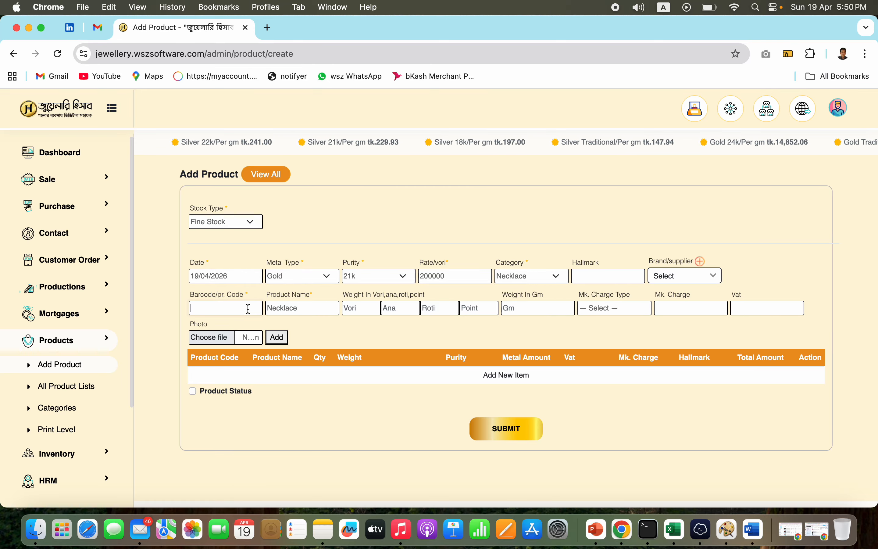
type("NEC7687")
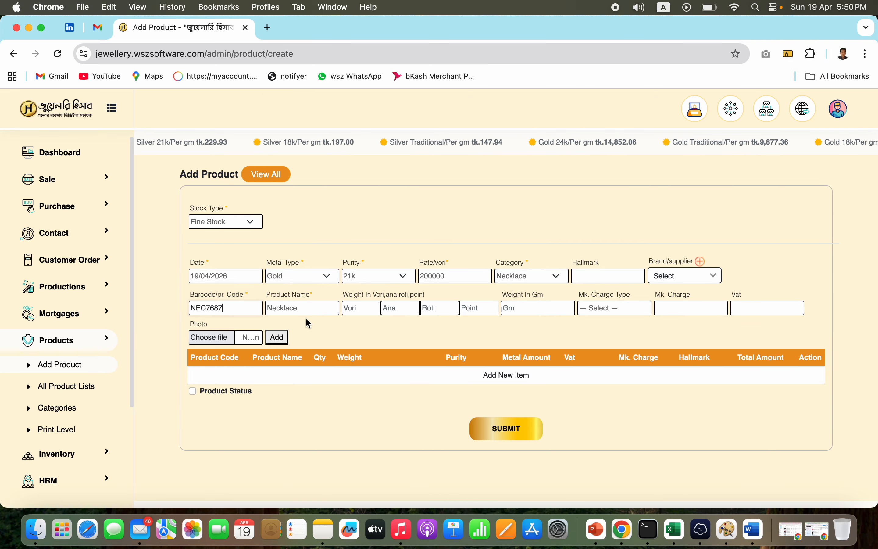
Enter the necklace's weight as 3 vori, 4 ana and 5 roti.
left_click(360, 308)
type("3")
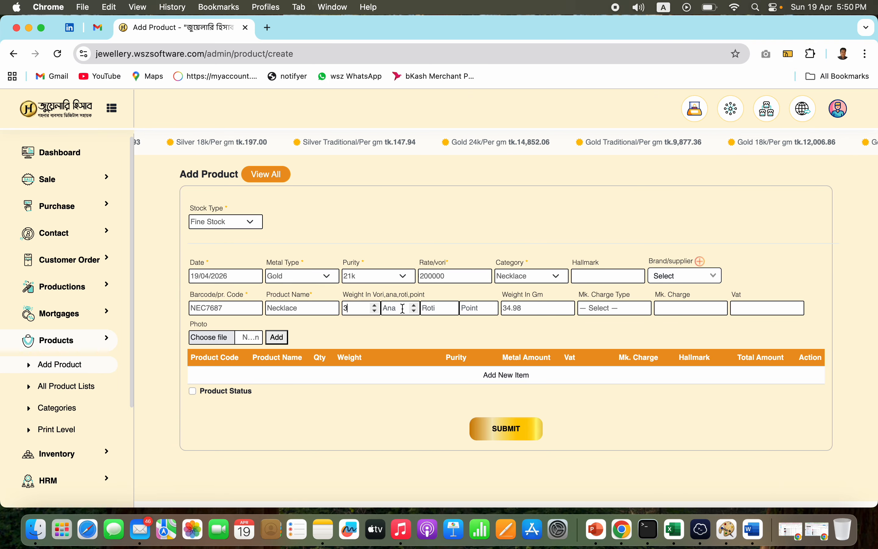
left_click(395, 309)
type("4")
left_click(432, 309)
type("5")
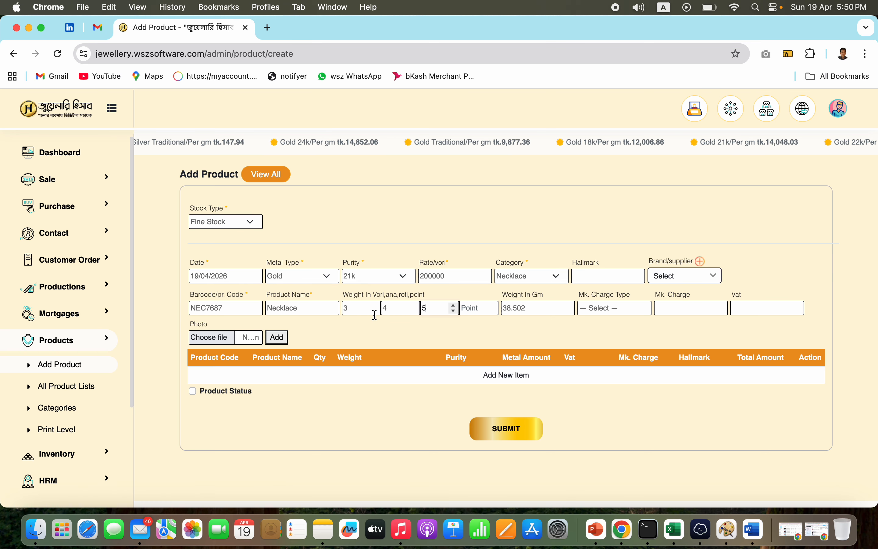
Clear the necklace's vori, ana and roti weight values.
double_click(513, 308)
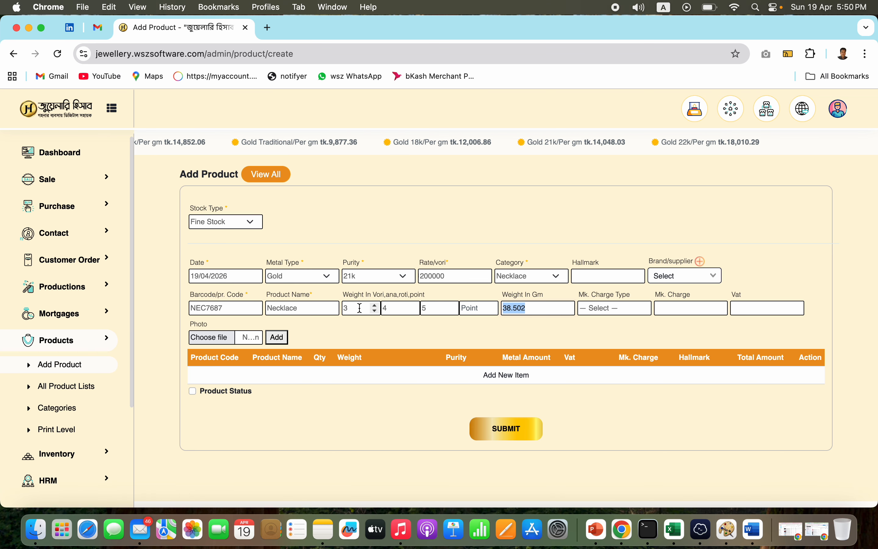
left_click(360, 309)
key("BackSpace")
left_click(397, 308)
key("BackSpace")
left_click(439, 303)
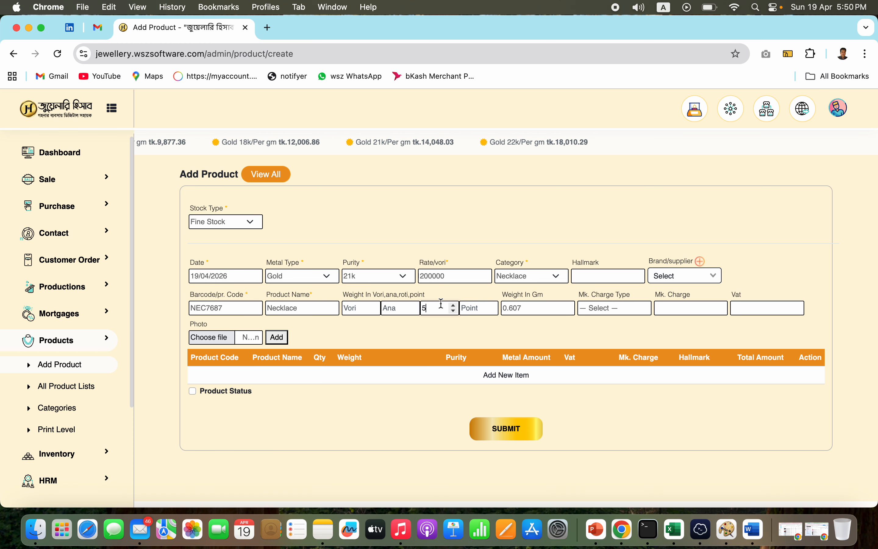
key("BackSpace")
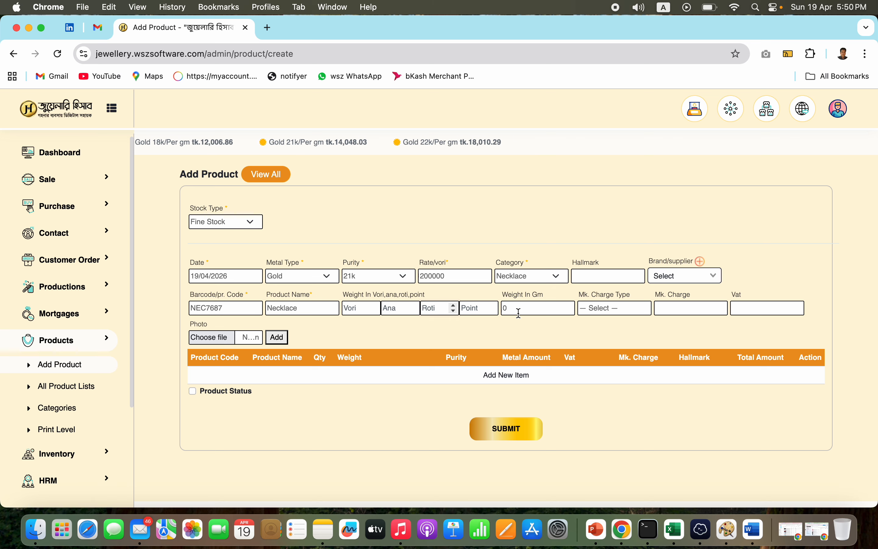
Set the necklace's weight in grams to 35.
left_click(519, 313)
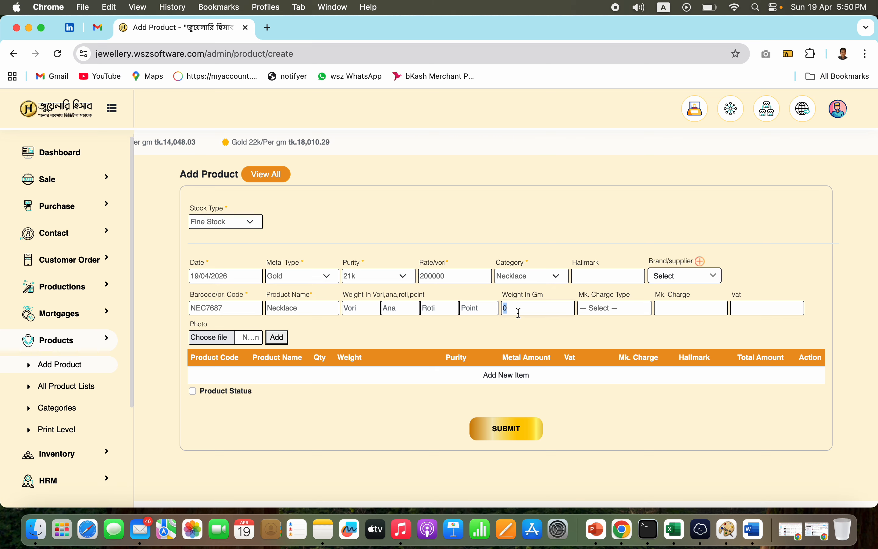
type("3")
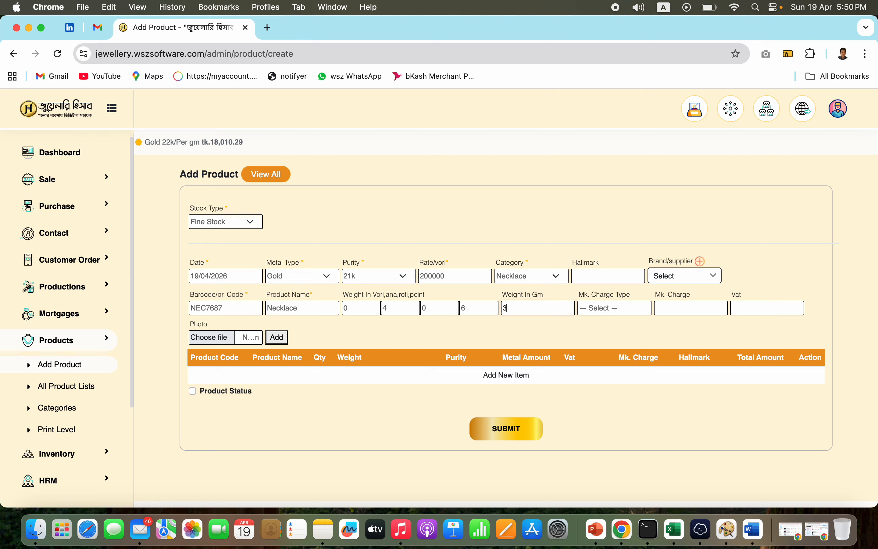
type("5")
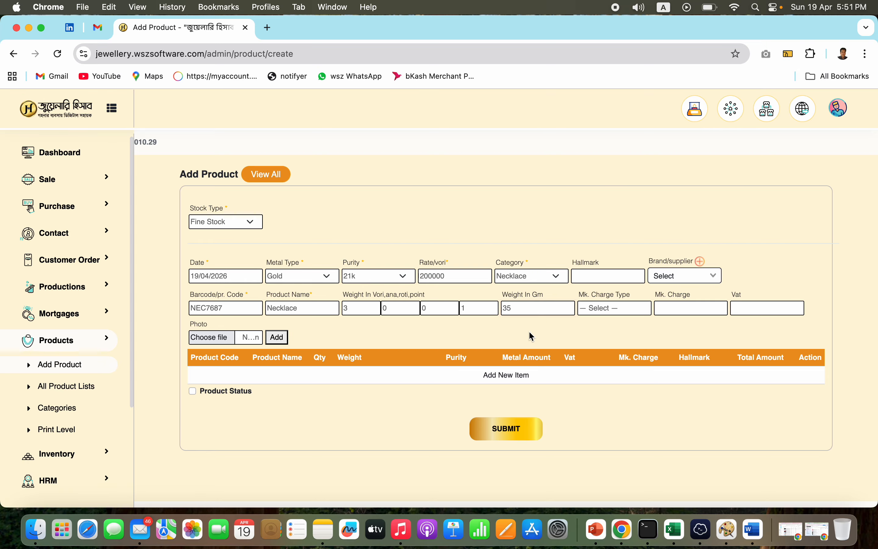
Set the necklace's weight in grams to 37.
left_click(363, 308)
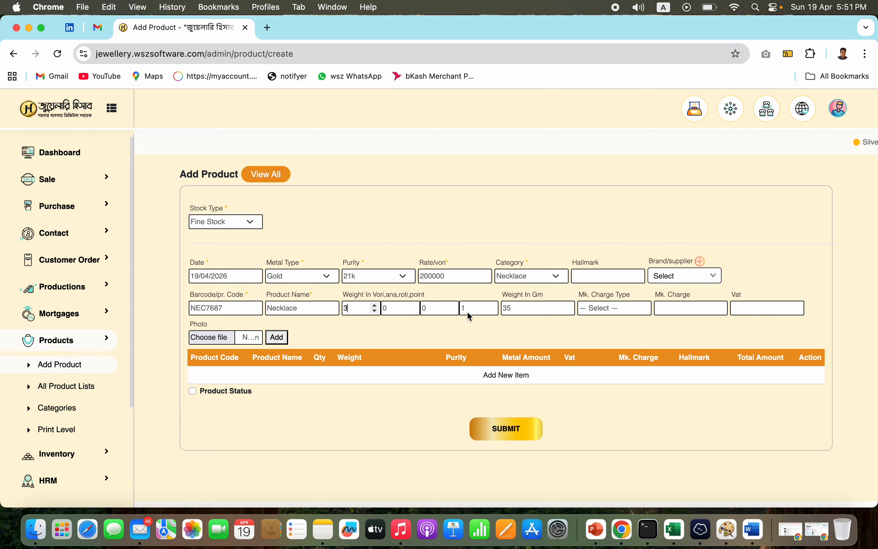
left_click(515, 315)
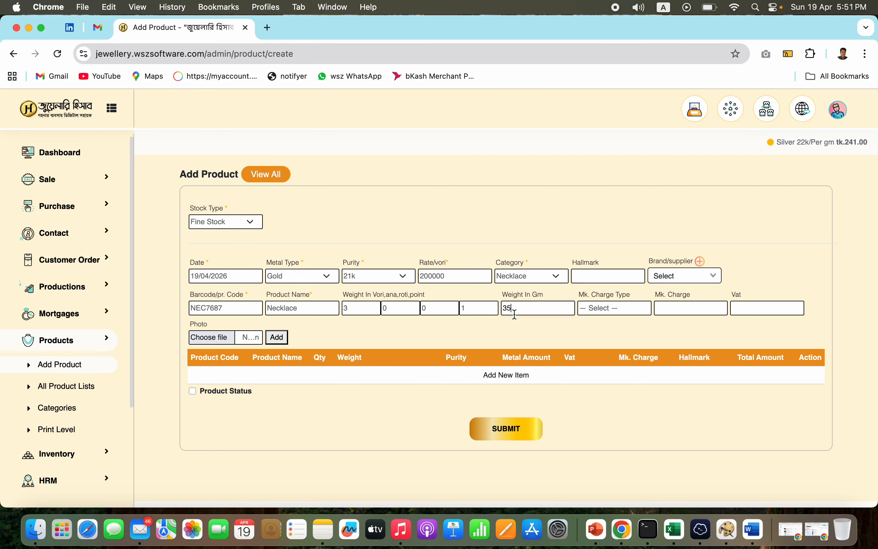
key("BackSpace")
type("7")
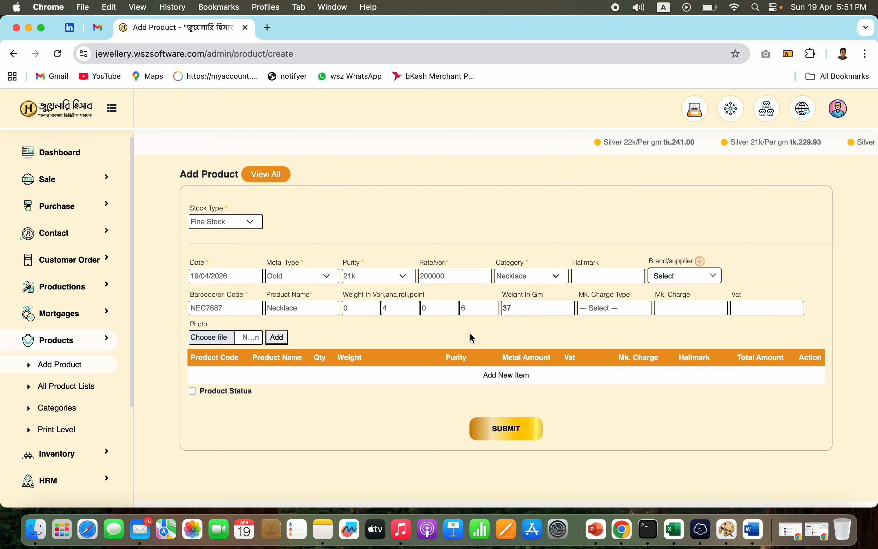
key("BackSpace")
key("BackSpace")
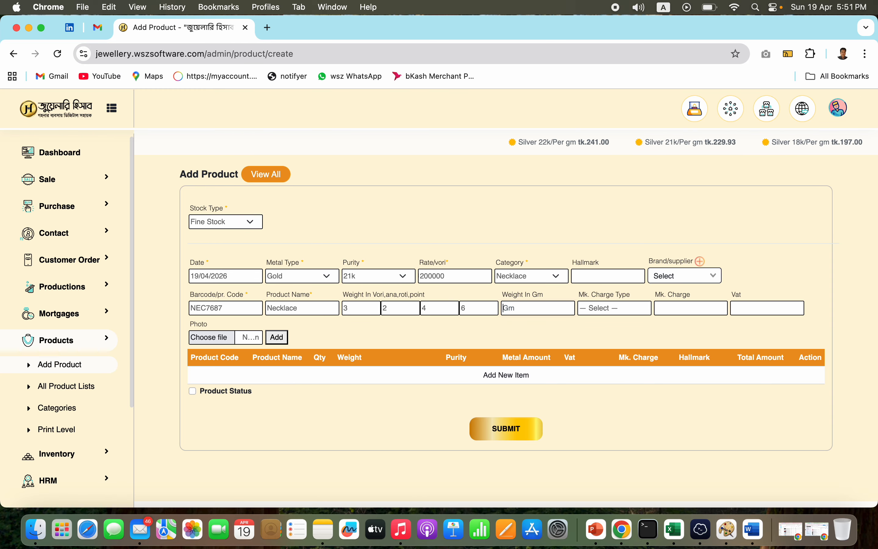
type("37")
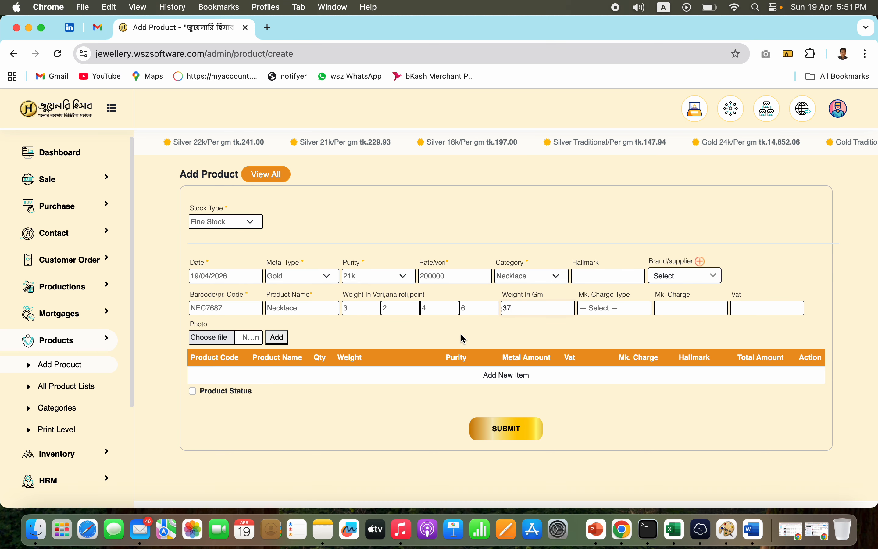
Set the making charge type to Fixed with a charge of 4000, leaving the VAT empty.
left_click(628, 309)
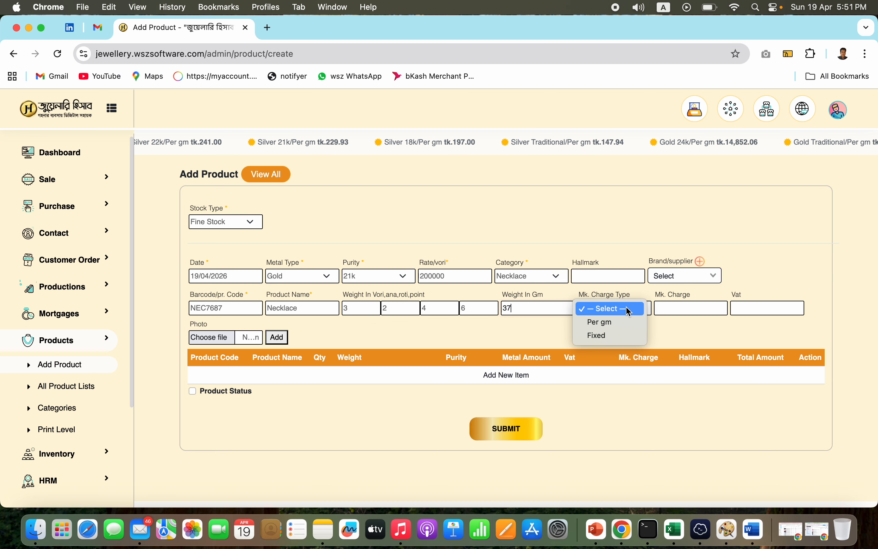
left_click(611, 340)
left_click(682, 306)
type("4000")
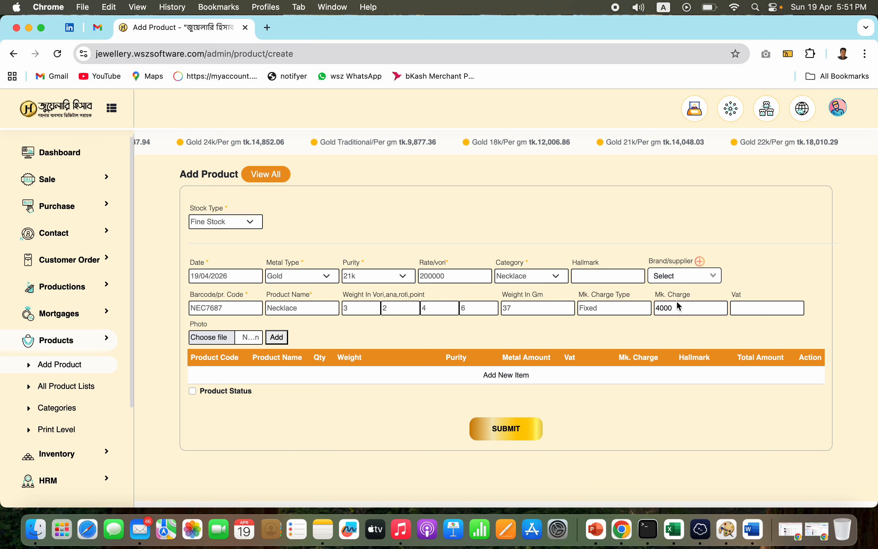
left_click(760, 307)
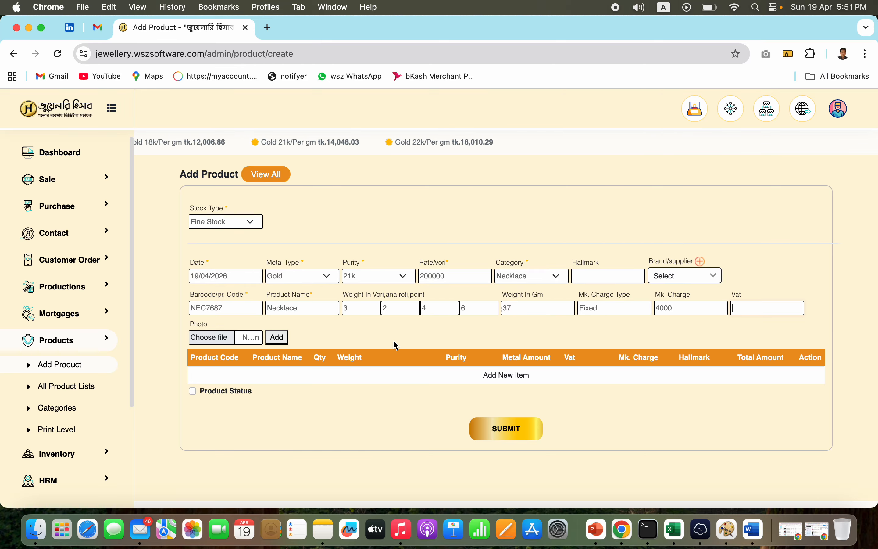
Attach the gold necklace image from the jewellery picture folder as the product's photo.
left_click(212, 341)
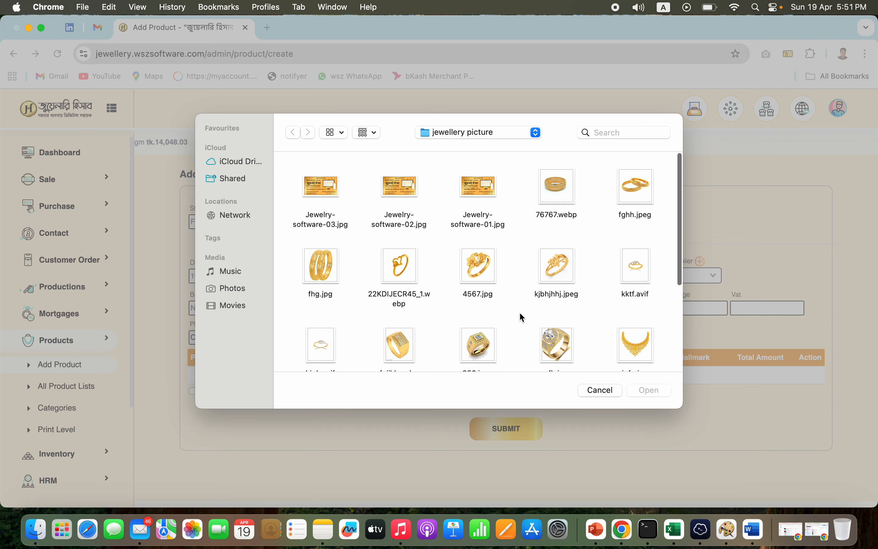
left_click(635, 344)
left_click(652, 392)
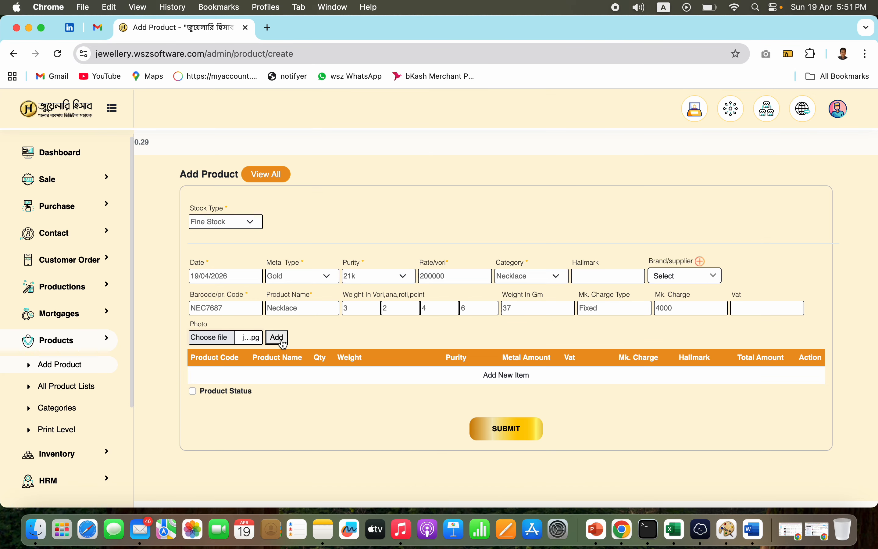
Add the necklace to the product list, enable its product status and submit the new product.
left_click(282, 341)
left_click(194, 413)
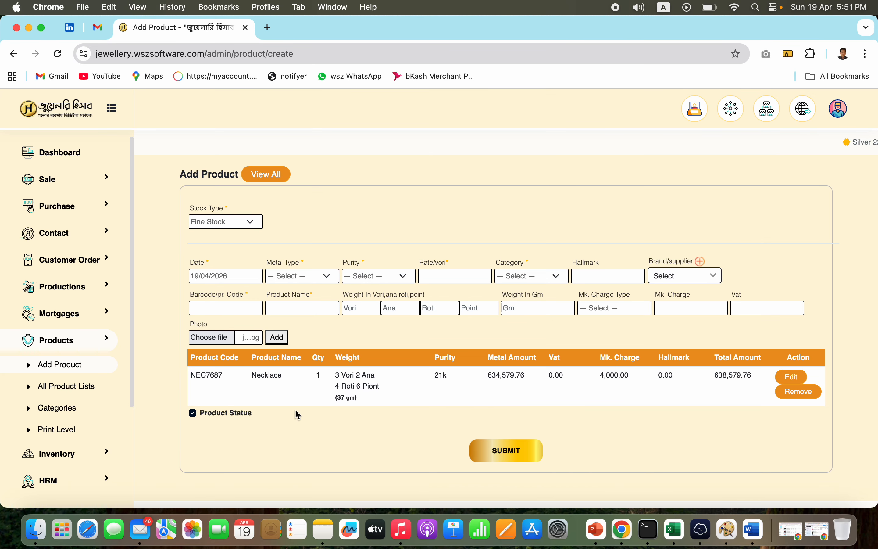
left_click(507, 458)
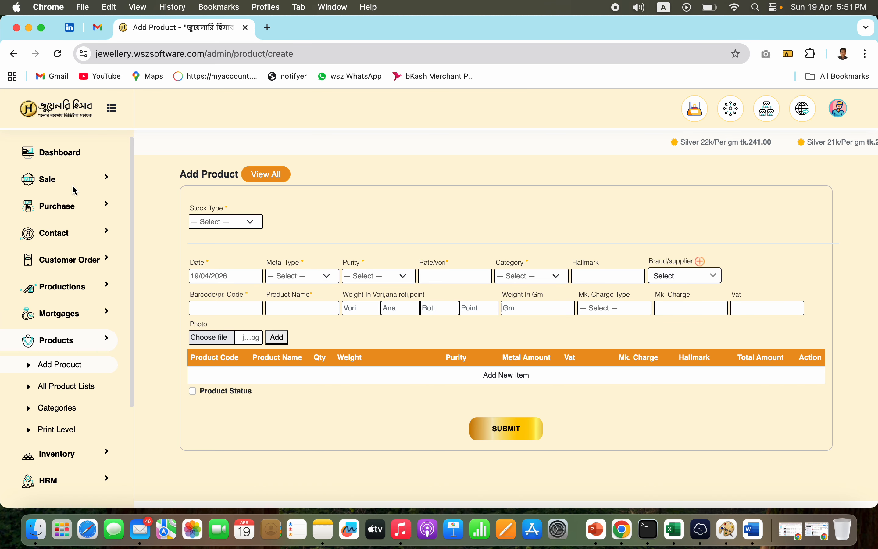
Open the POS page for creating a new sale.
left_click(94, 178)
left_click(95, 178)
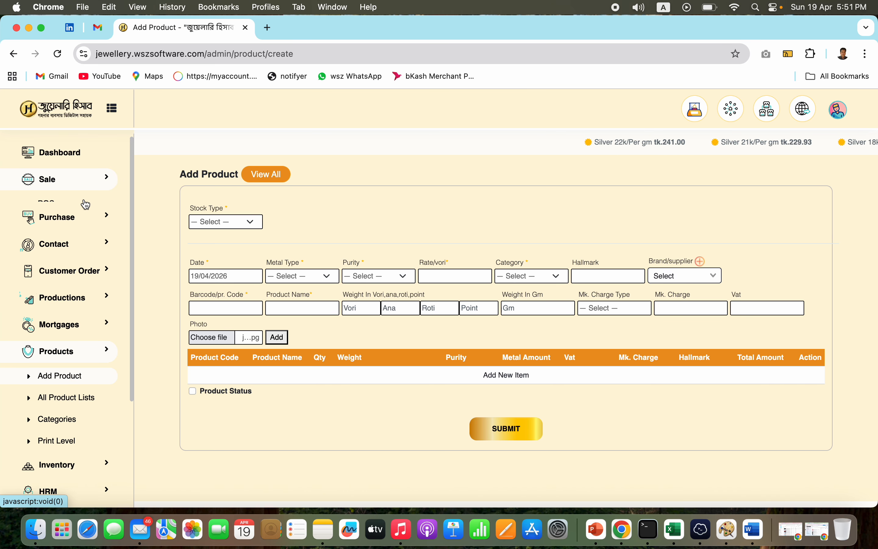
left_click(92, 183)
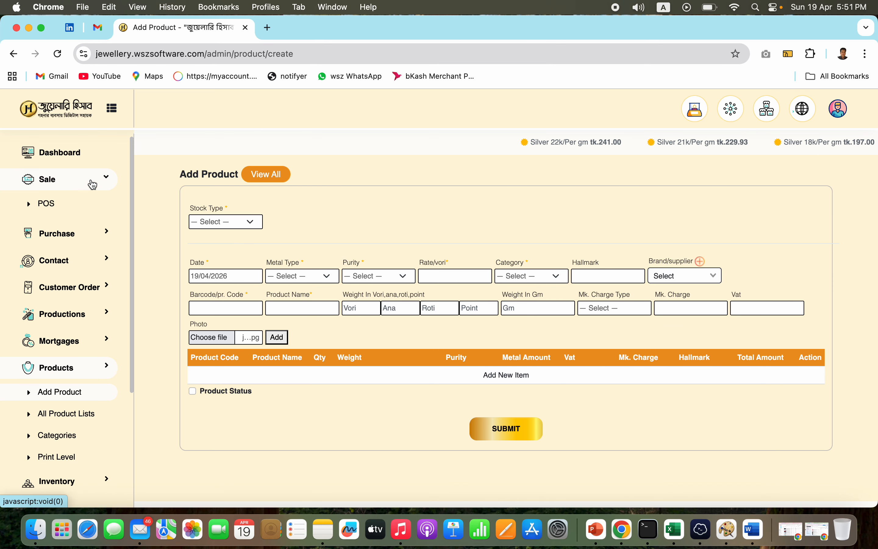
left_click(56, 207)
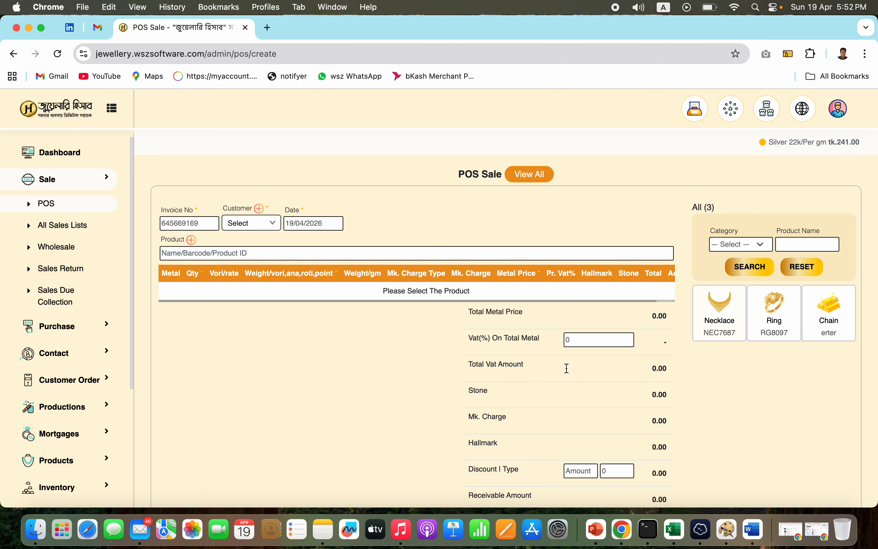
Add the necklace NEC7687 to the POS sale and remove its line from the sale again.
left_click(717, 308)
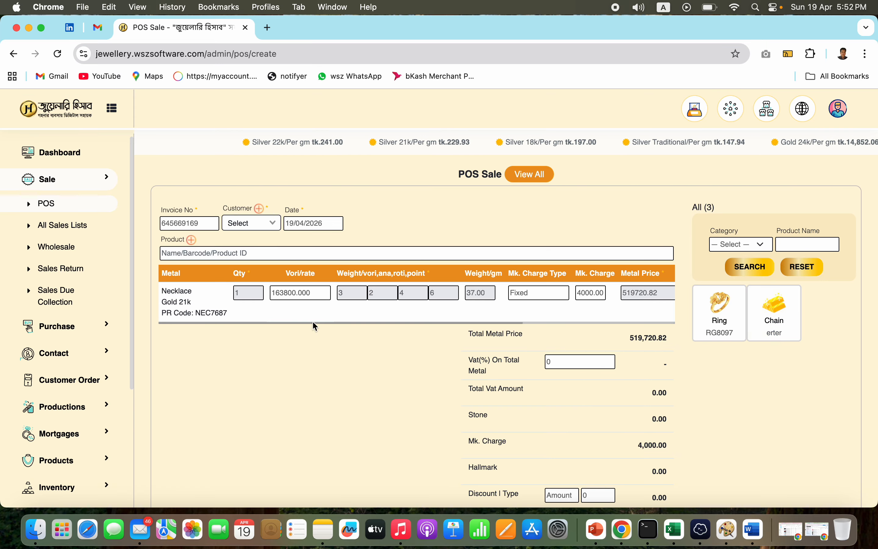
double_click(305, 292)
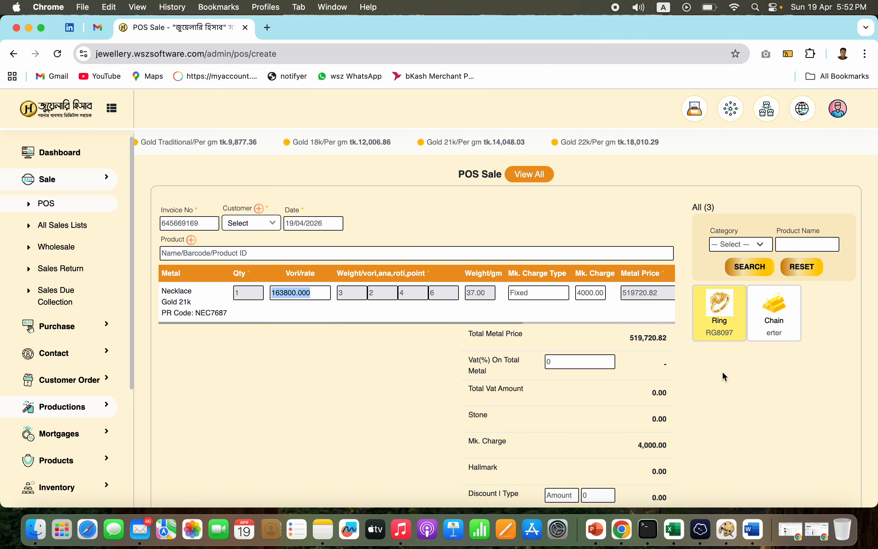
scroll(554, 311, "right", 10)
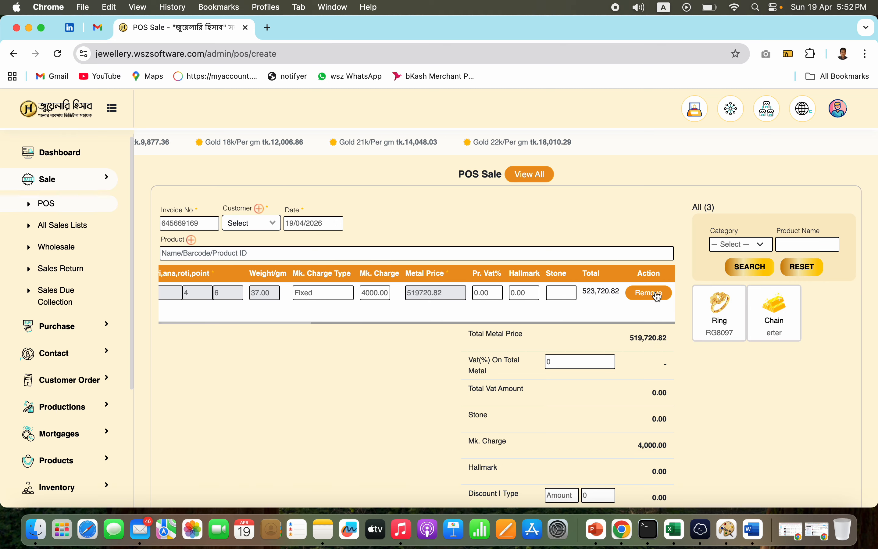
left_click(648, 292)
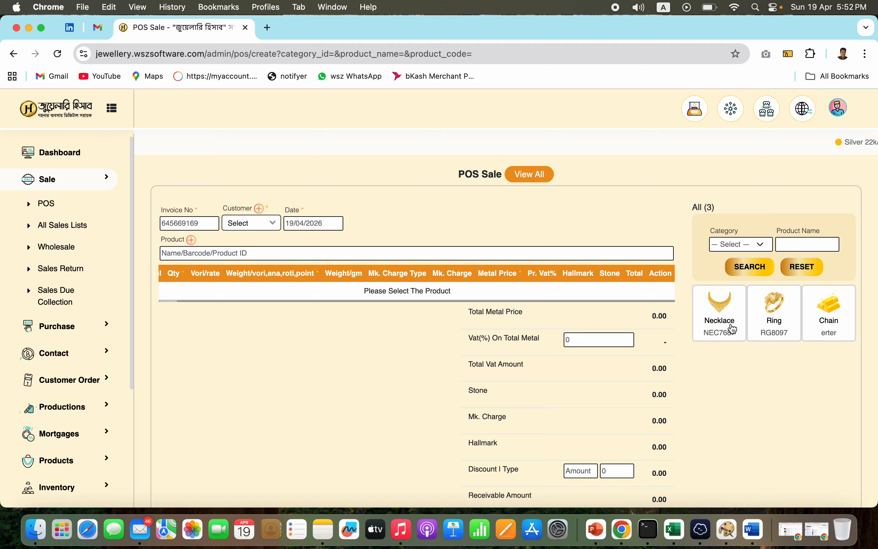
Add the necklace with product code NEC7687 to the empty POS sale.
left_click(728, 336)
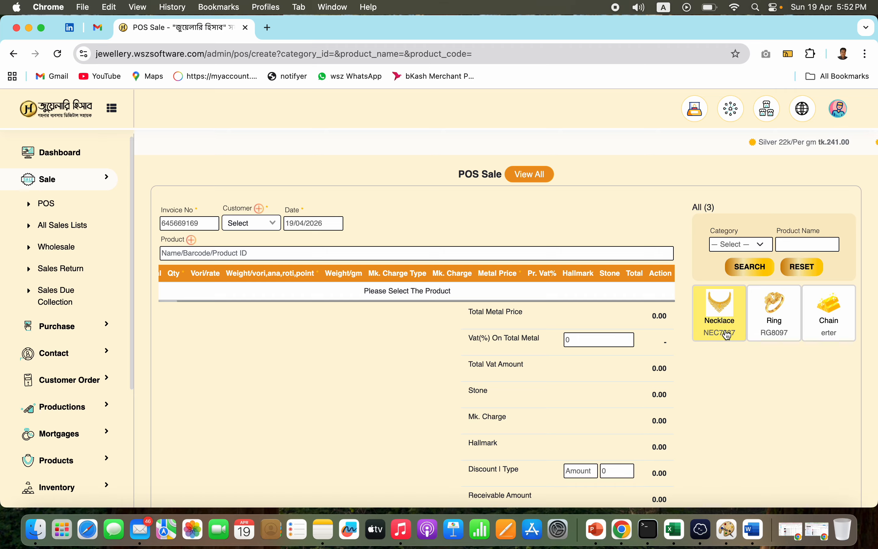